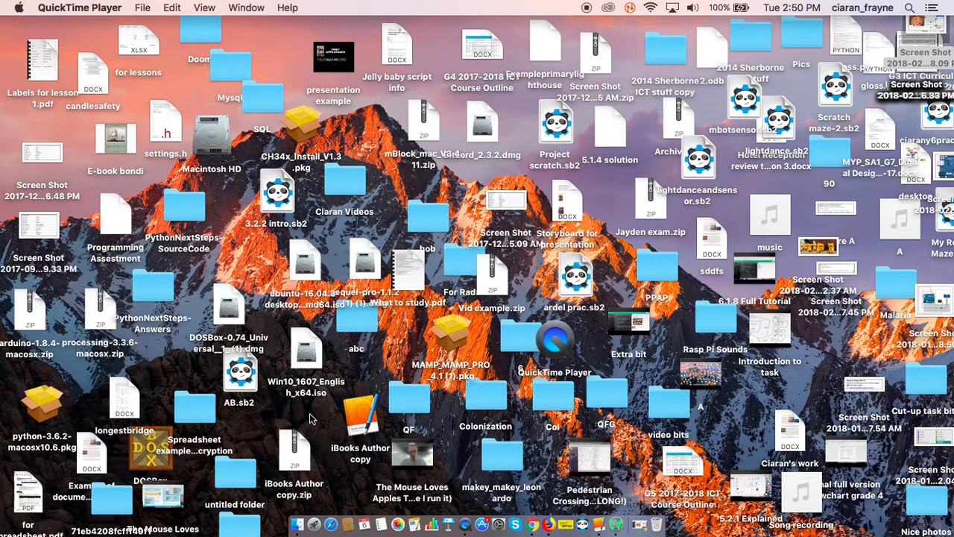
# - Switch to Chrome with a new window and search the web for "dae files"
pyautogui.rightClick(532, 524)
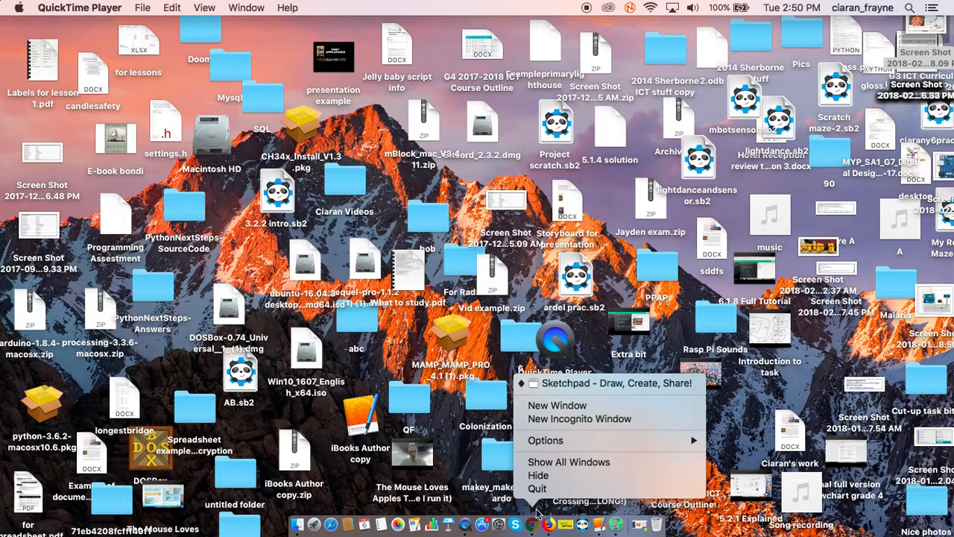
pyautogui.click(564, 406)
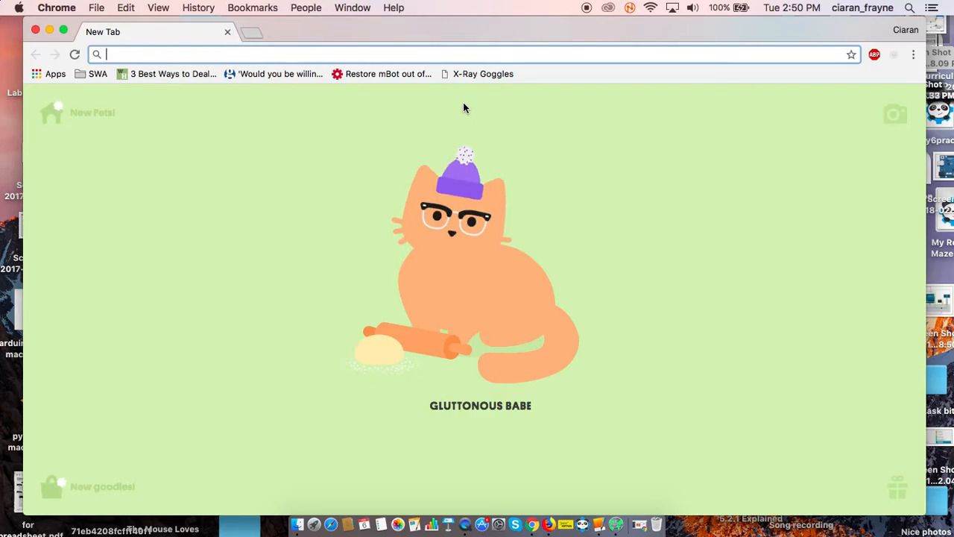
pyautogui.write('d')
pyautogui.press('BackSpace')
pyautogui.write('d')
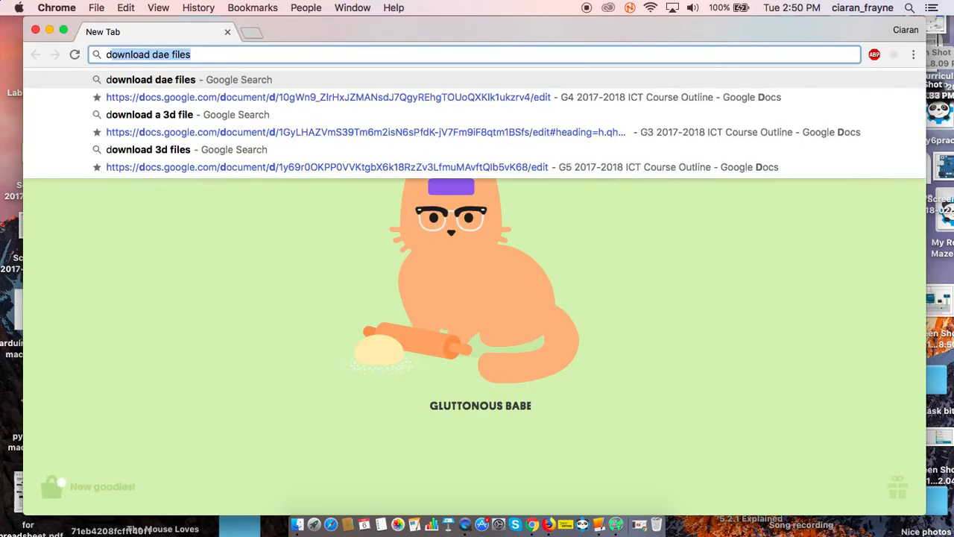
pyautogui.write('ae files')
pyautogui.press('Return')
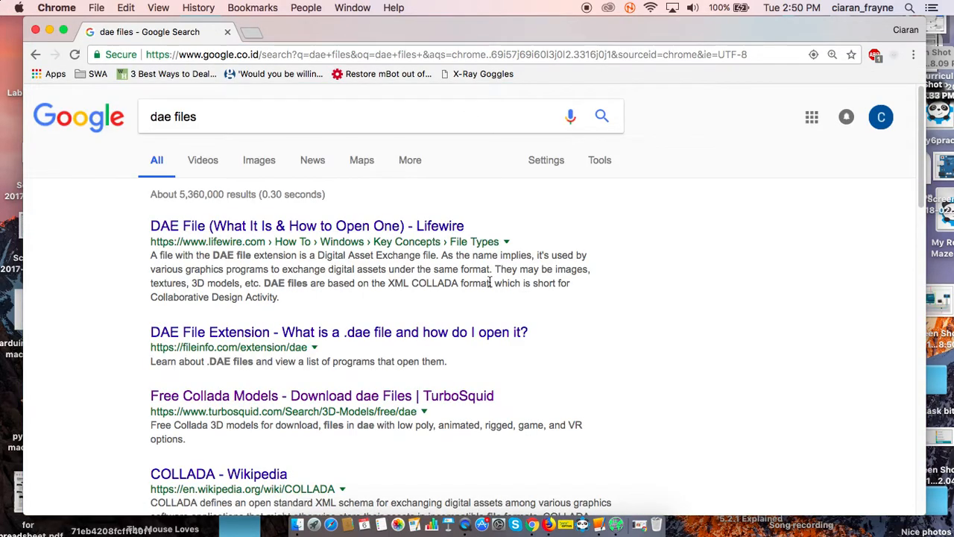
# - Refine the web search to "dae files free" and open the TurboSquid free Collada models result
pyautogui.click(319, 116)
pyautogui.write('3')
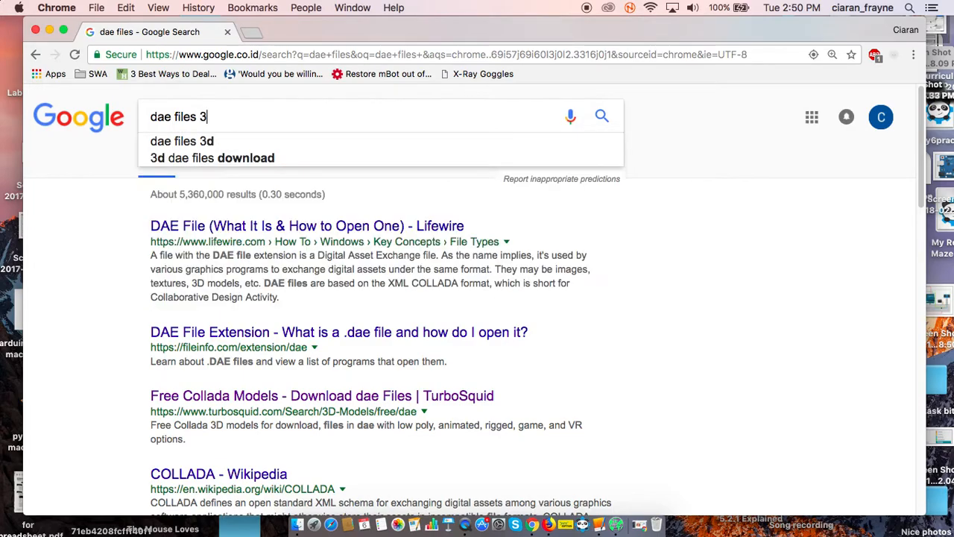
pyautogui.press('BackSpace')
pyautogui.write('free')
pyautogui.press('Return')
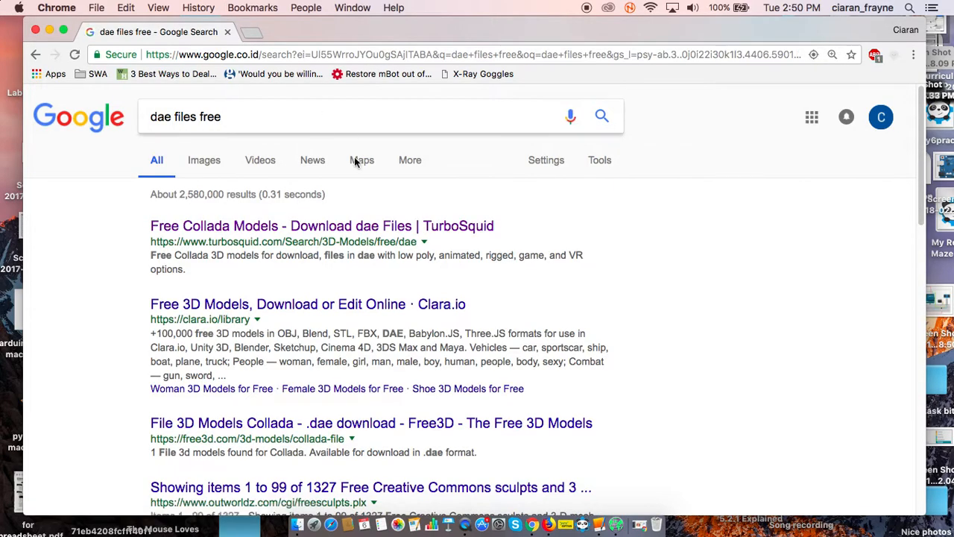
pyautogui.scroll(-3, 247, 164)
pyautogui.click(237, 135)
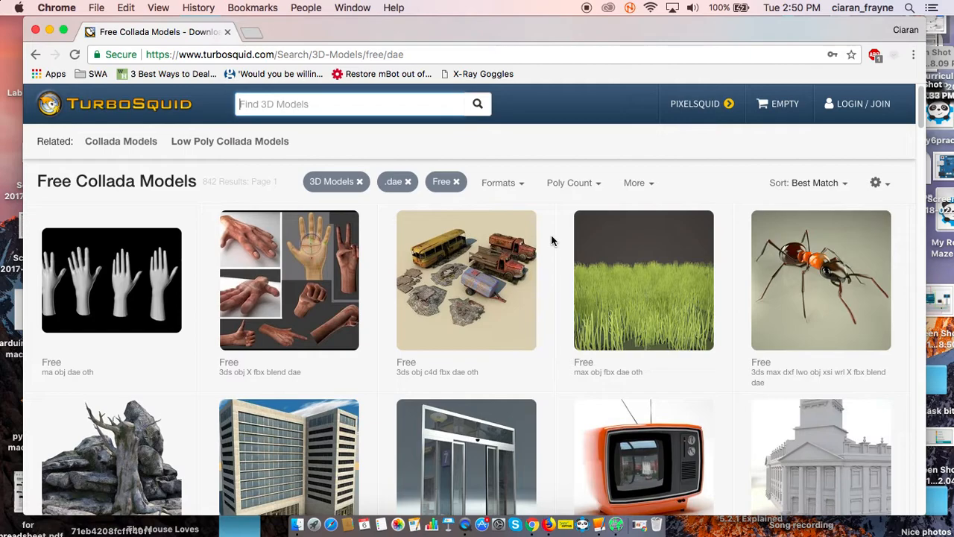
# - Log in to the TurboSquid account with the saved credentials
pyautogui.moveTo(538, 223)
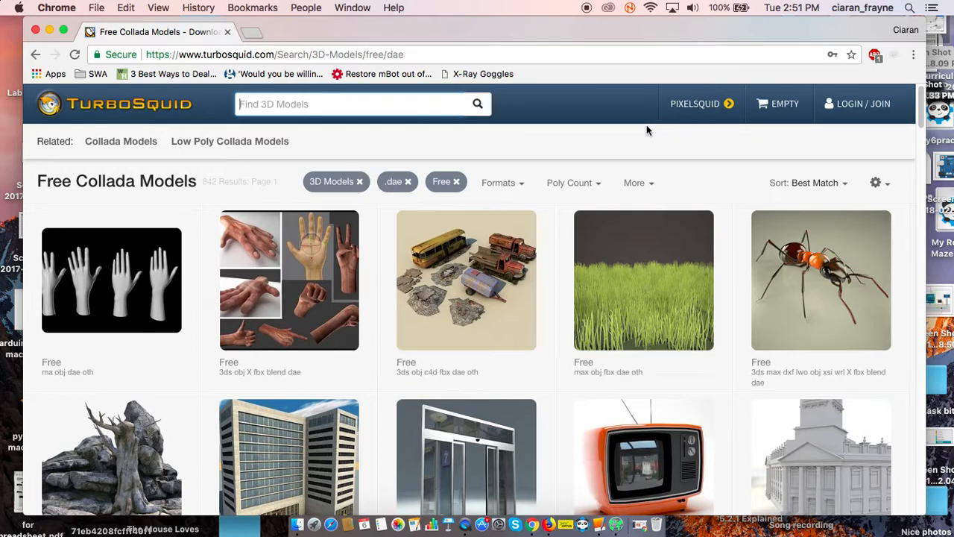
pyautogui.click(841, 112)
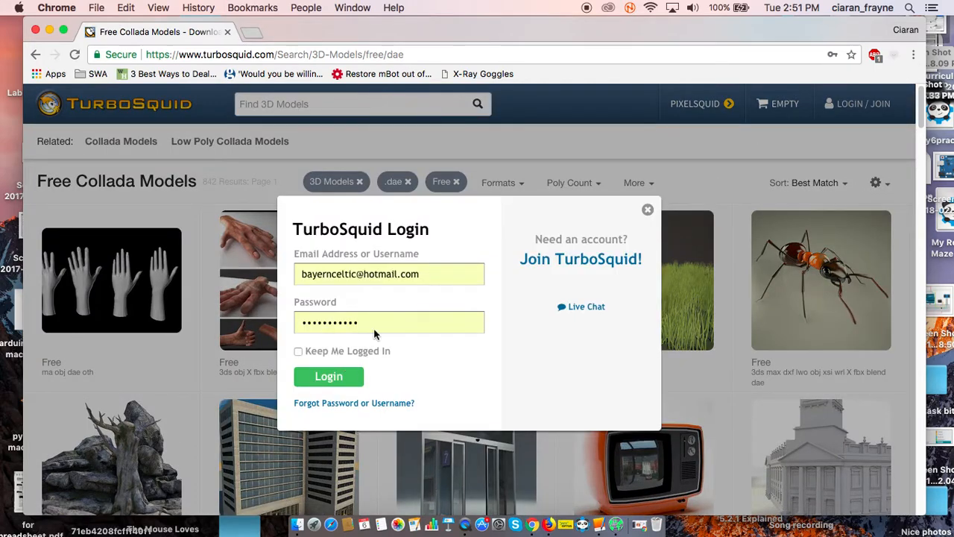
pyautogui.click(354, 382)
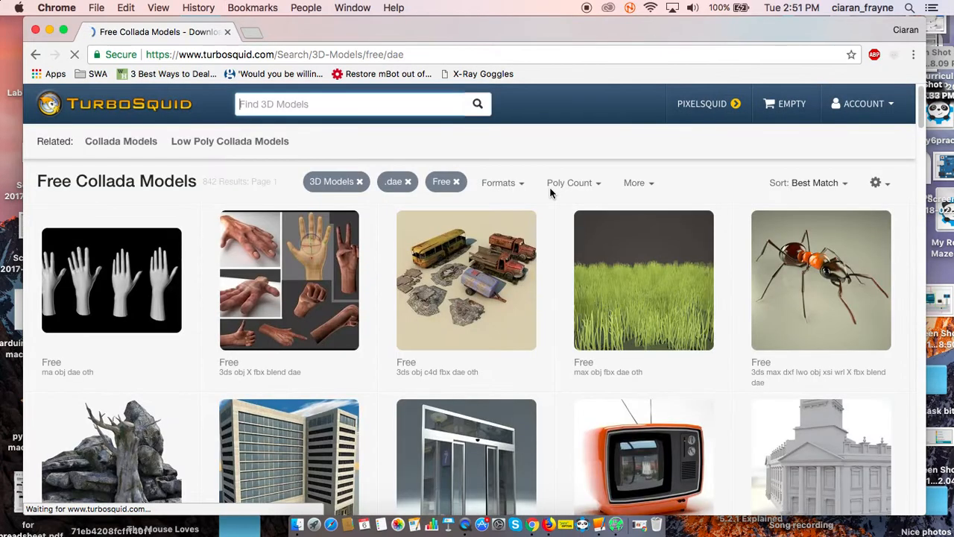
# - Search TurboSquid's 3D models for "free dae"
pyautogui.write('fr')
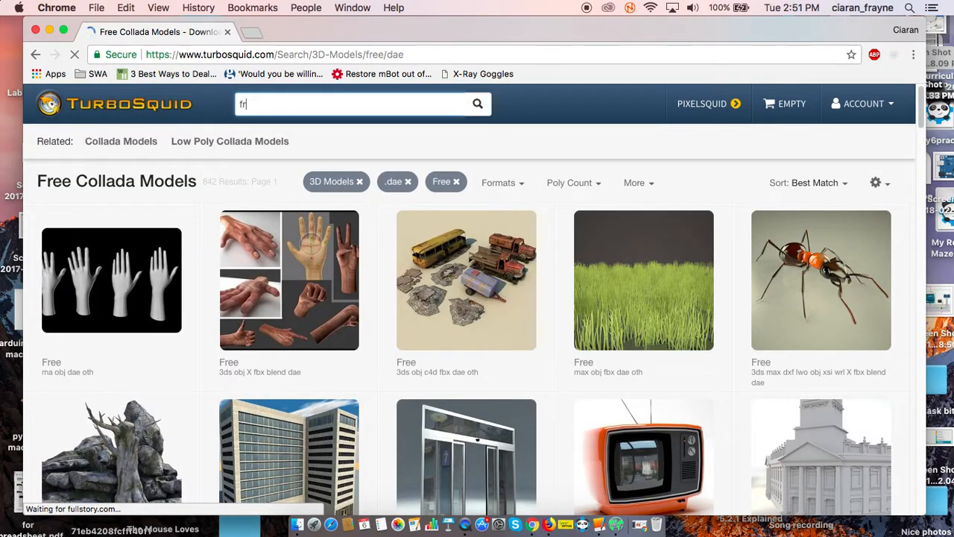
pyautogui.write('ee deee dae')
pyautogui.press('Return')
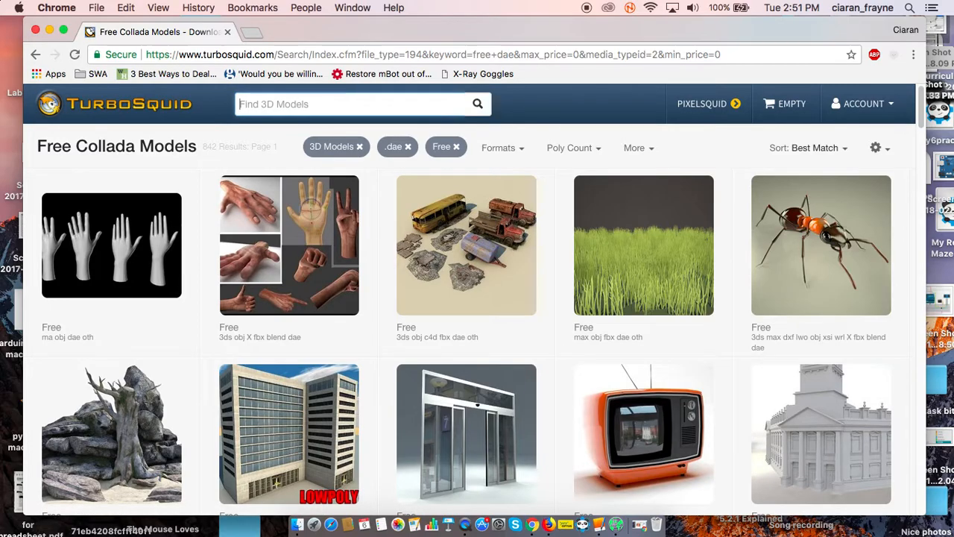
# - Browse the free Collada models and open the Medieval House model's page
pyautogui.scroll(-5, 395, 207)
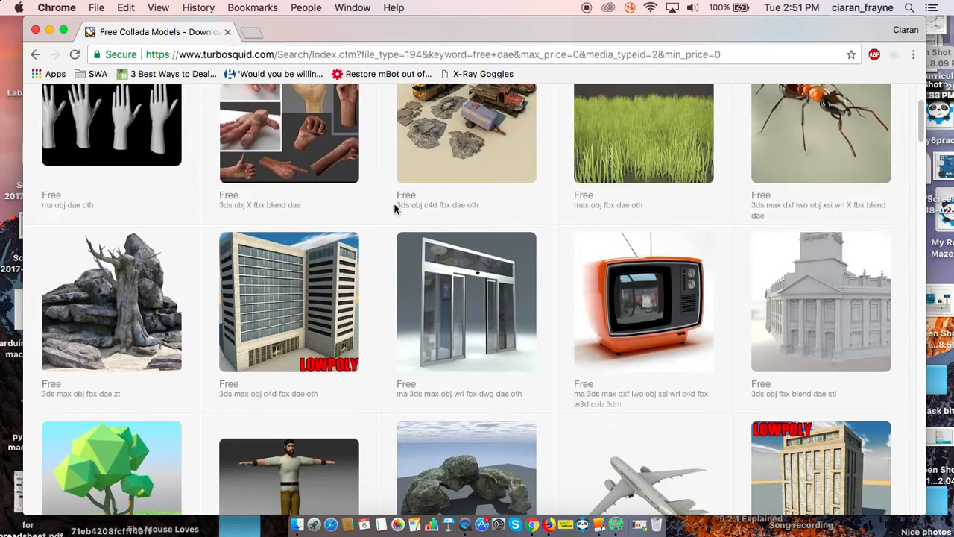
pyautogui.scroll(-6, 394, 209)
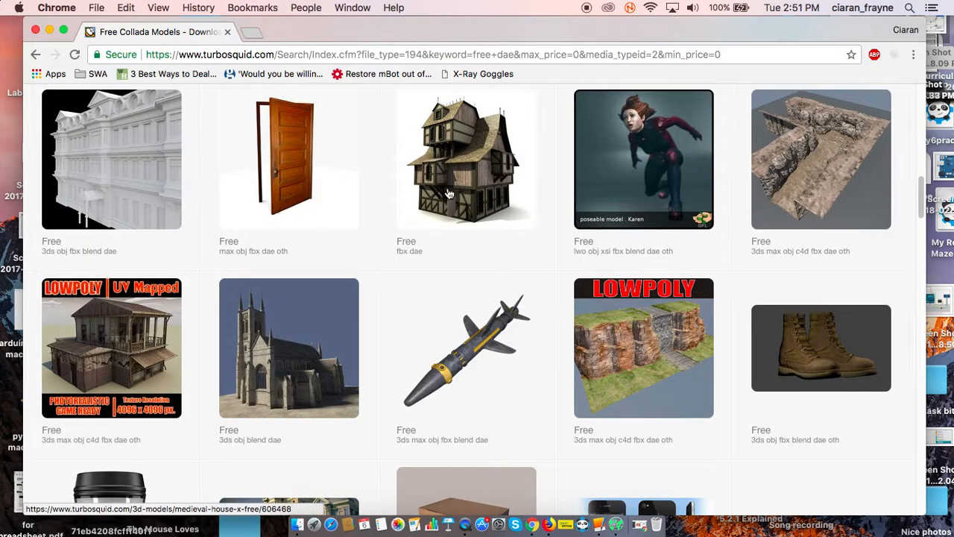
pyautogui.scroll(2, 419, 217)
pyautogui.moveTo(453, 295)
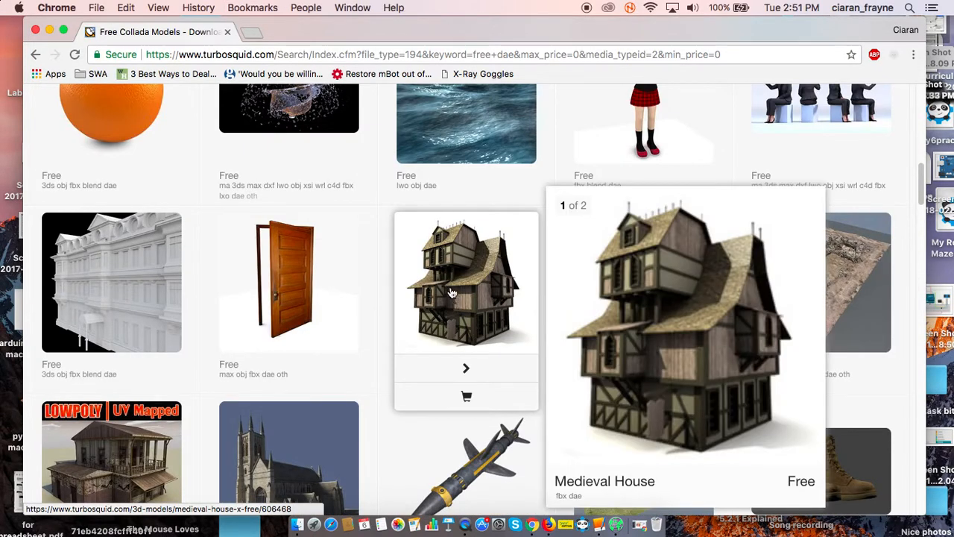
pyautogui.click(456, 306)
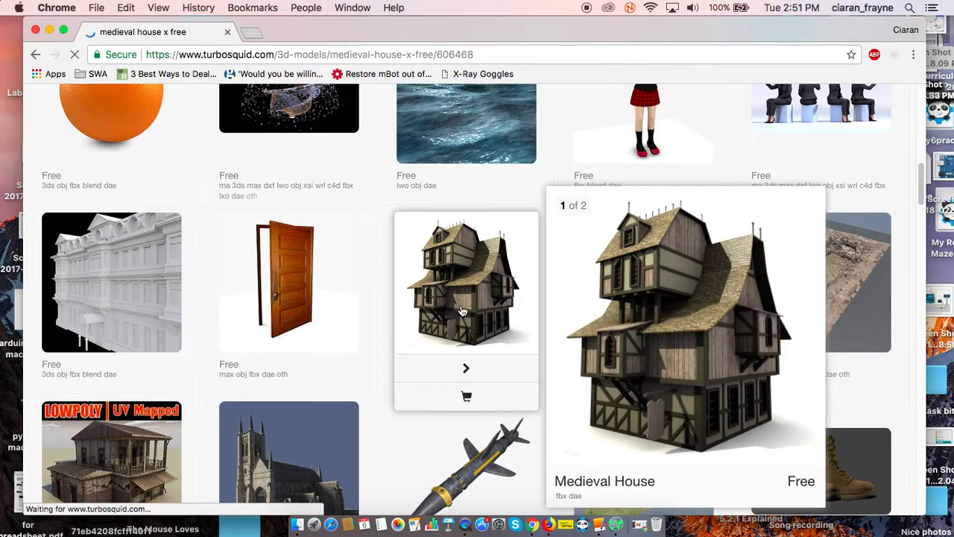
# - Add the free Medieval House model to the account's downloads and download it as a zip file
pyautogui.click(842, 209)
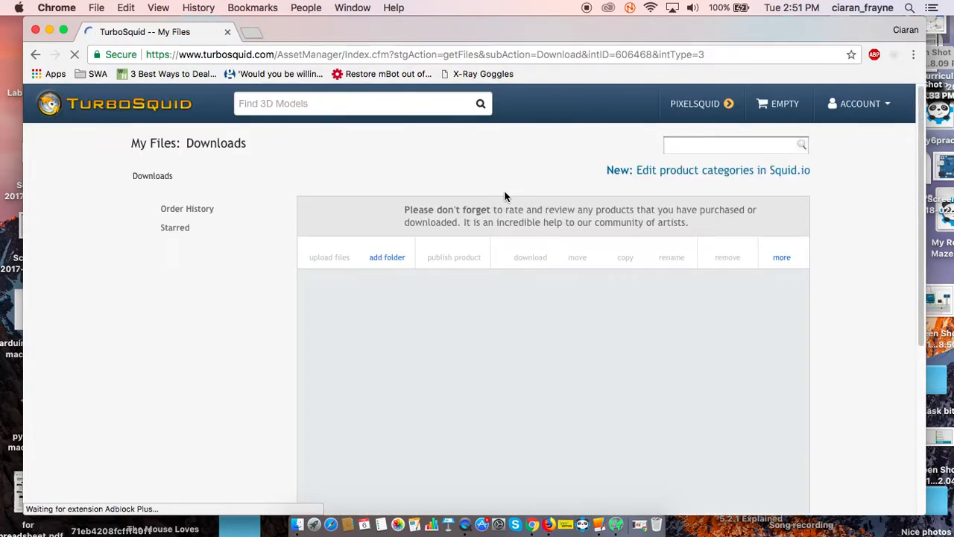
pyautogui.scroll(-3, 504, 196)
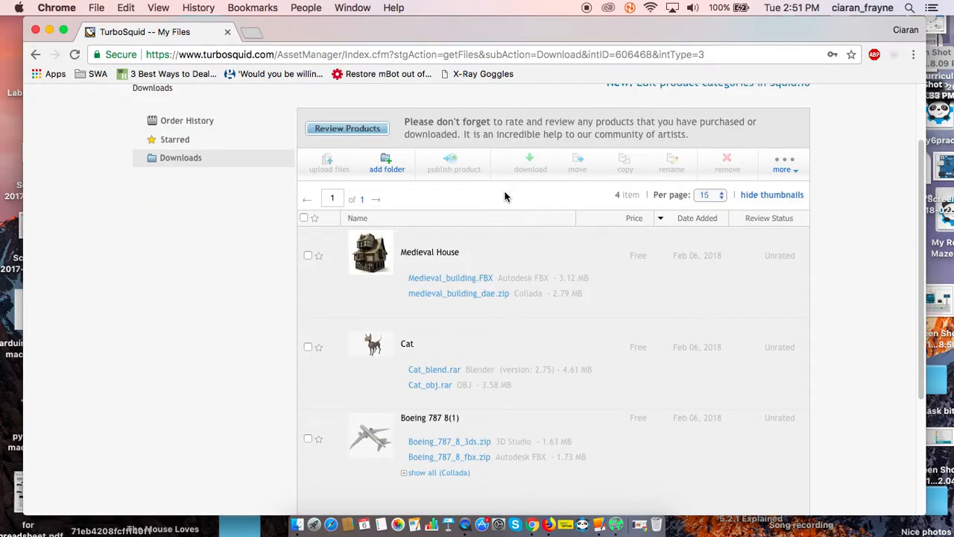
pyautogui.click(307, 257)
pyautogui.scroll(3, 432, 268)
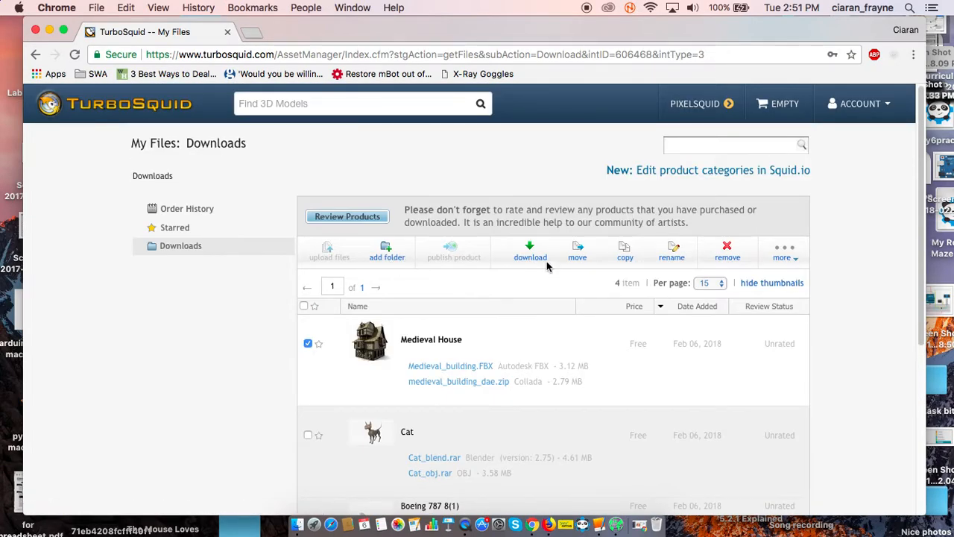
pyautogui.click(532, 253)
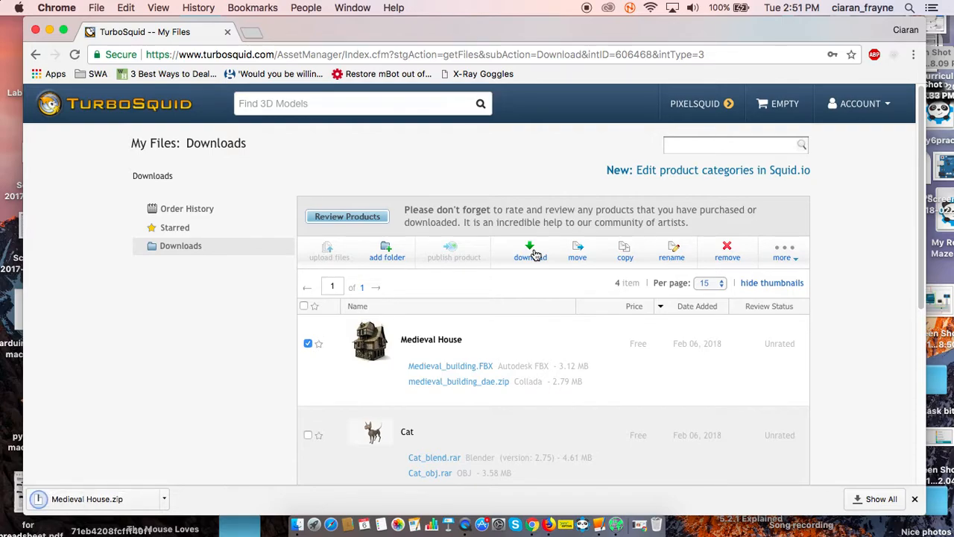
# - Open the Downloads folder in Finder and extract Medieval House.zip
pyautogui.press('super+space')
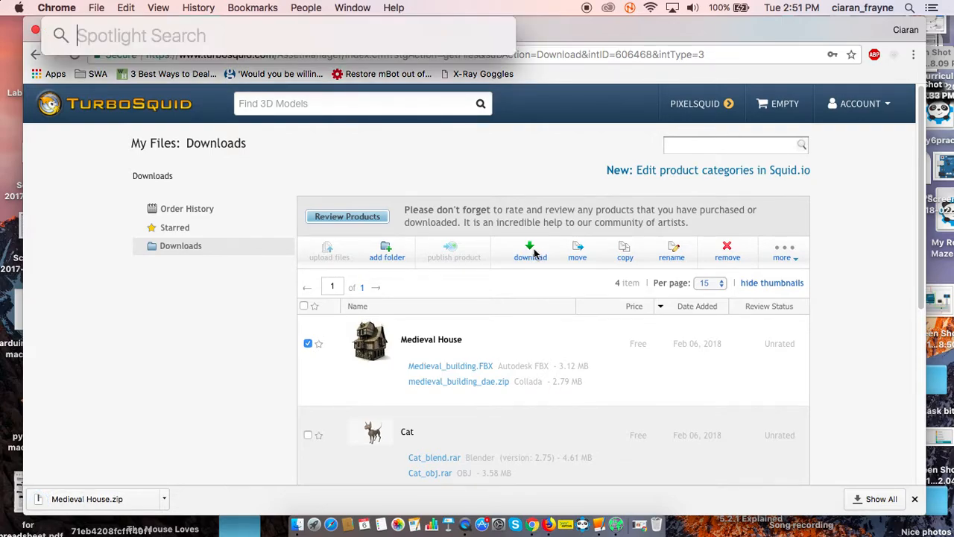
pyautogui.write('Dow')
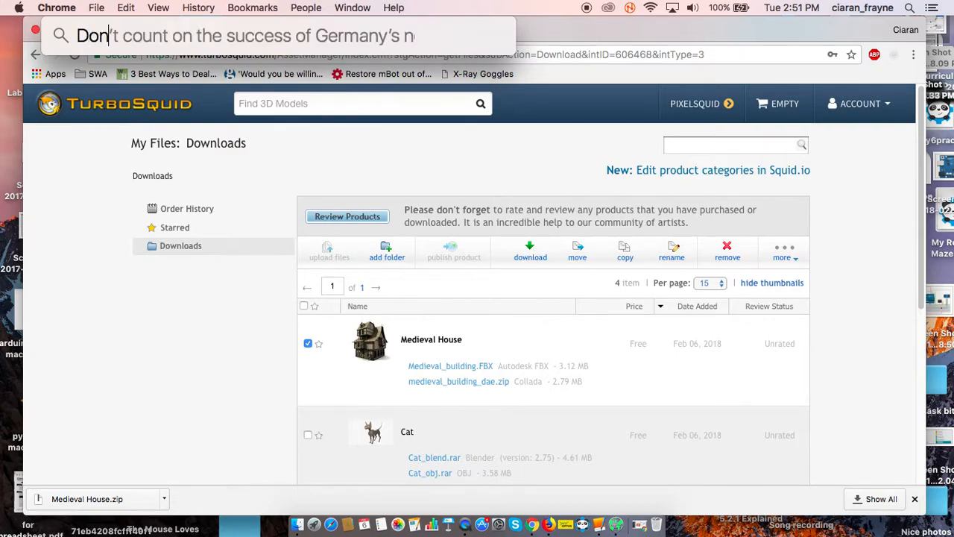
pyautogui.write('nloads')
pyautogui.press('Return')
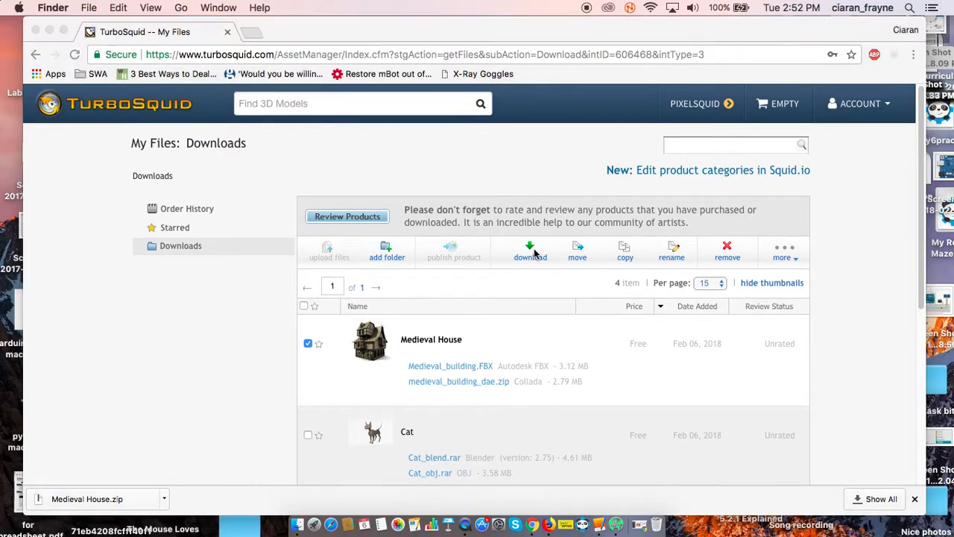
pyautogui.click(566, 94)
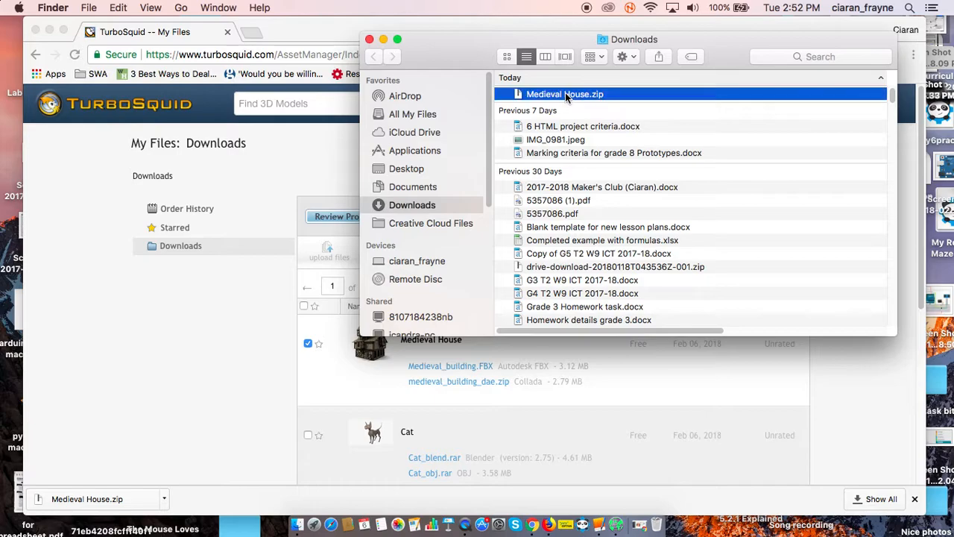
pyautogui.doubleClick(566, 95)
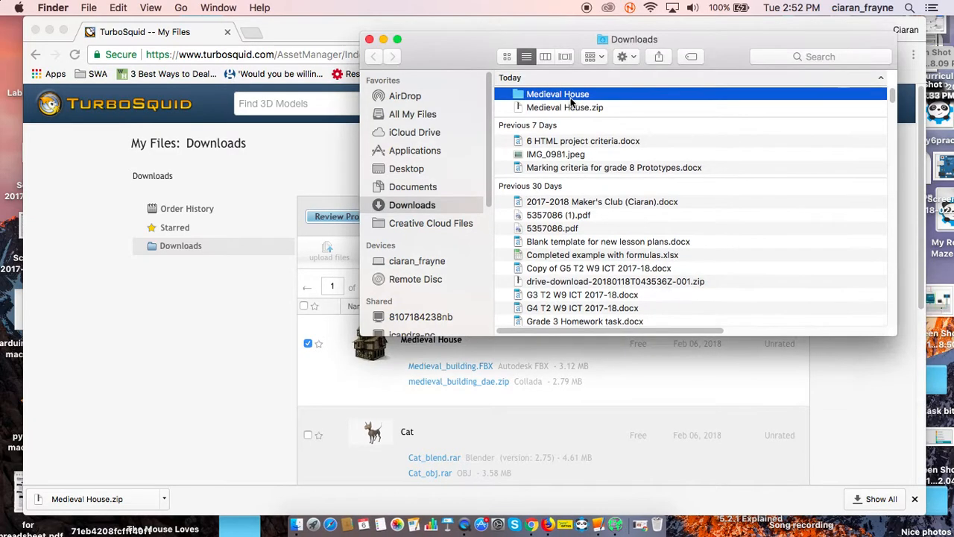
# - Extract medieval_building_dae.zip inside the Medieval House folder, locate Medieval_building.DAE in the dae folder, and close the Finder window
pyautogui.doubleClick(558, 94)
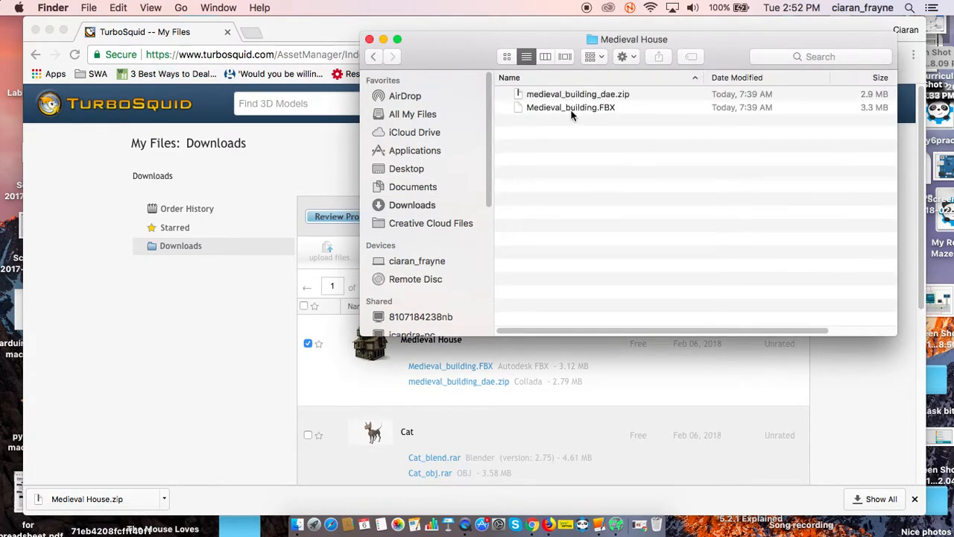
pyautogui.click(572, 97)
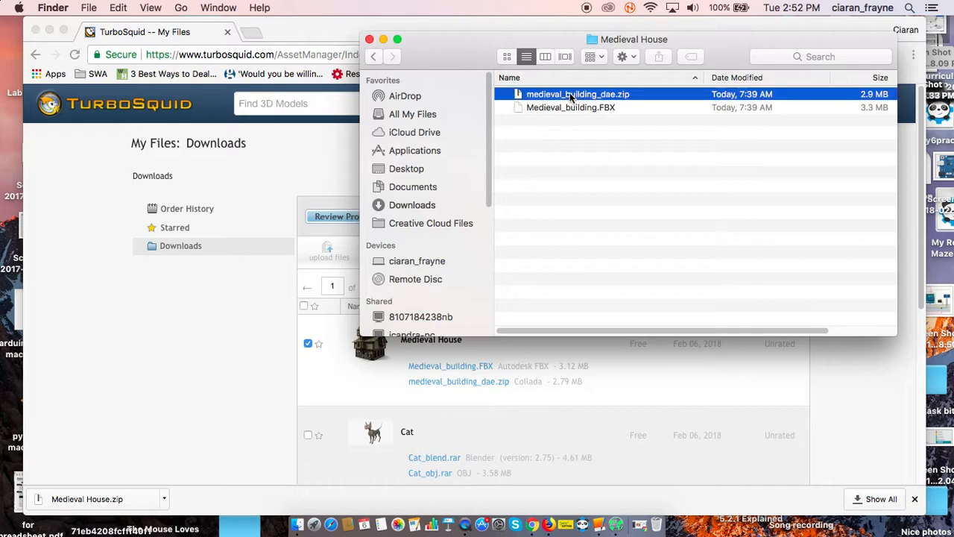
pyautogui.doubleClick(607, 97)
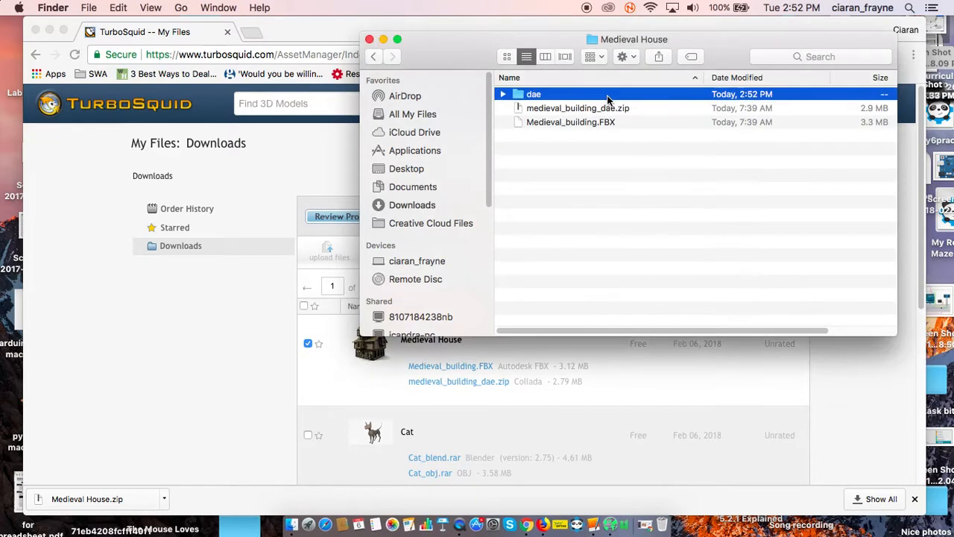
pyautogui.doubleClick(543, 96)
pyautogui.click(547, 109)
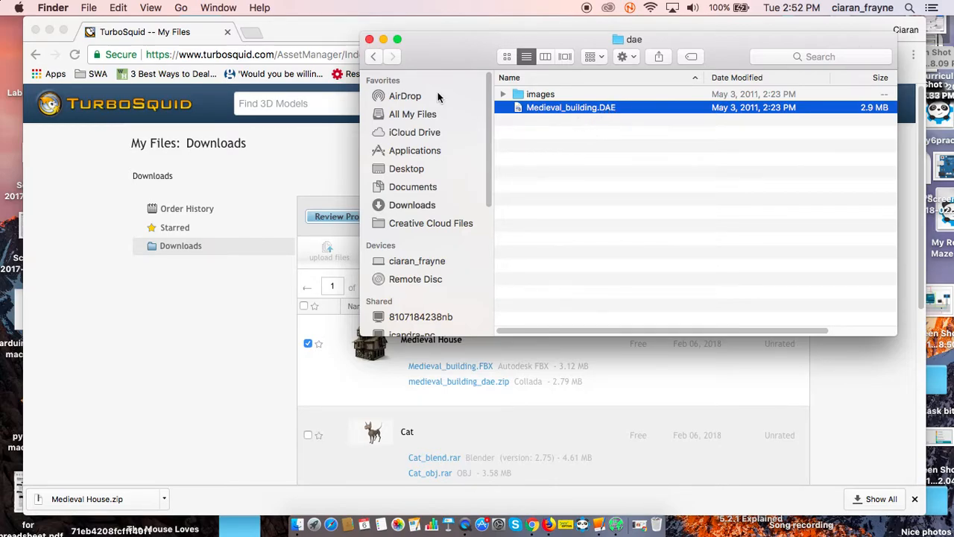
pyautogui.click(370, 40)
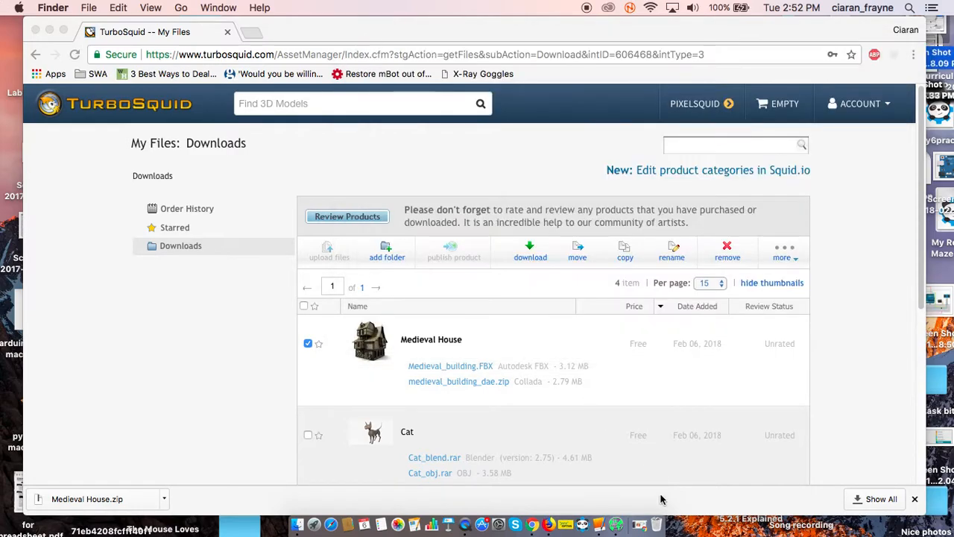
# - Switch to the E-book bondi document in iBooks Author and go to page 6
pyautogui.rightClick(596, 527)
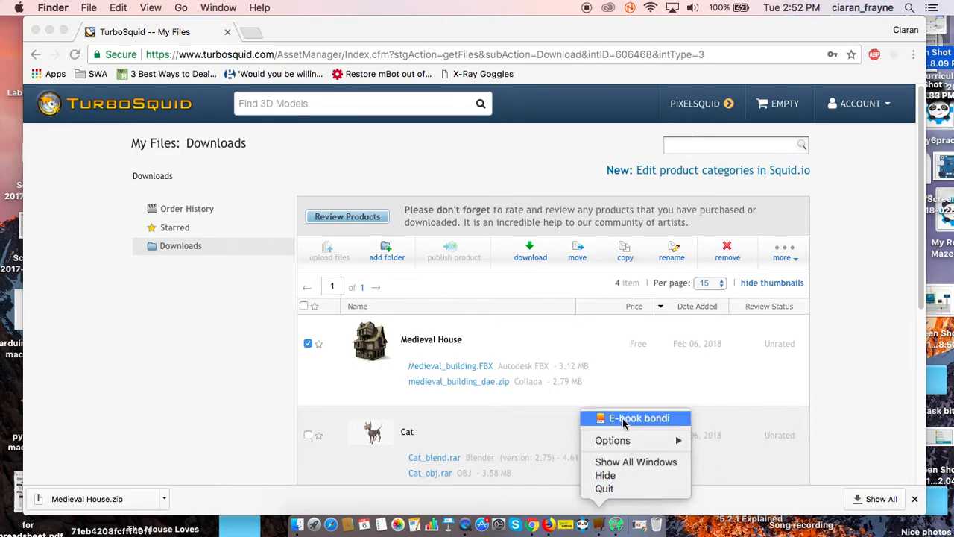
pyautogui.click(626, 420)
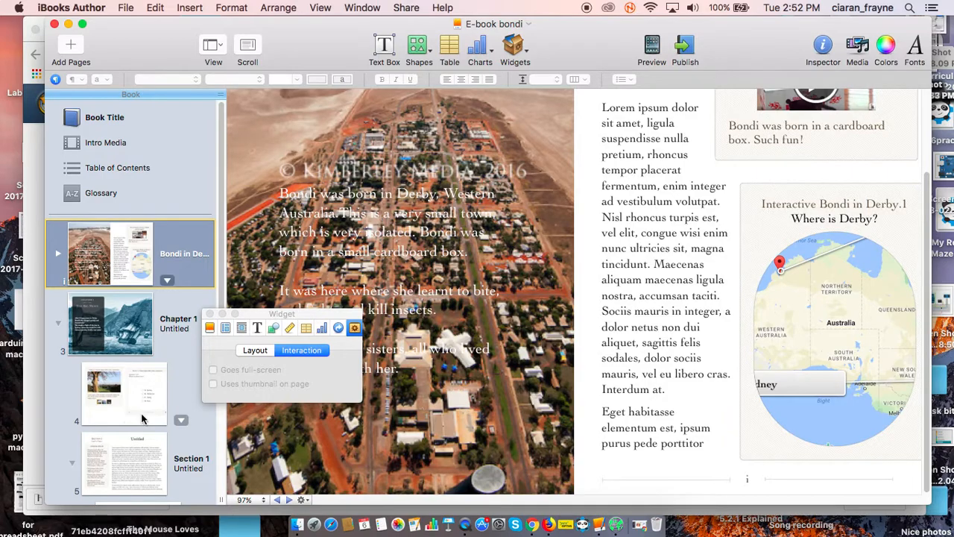
pyautogui.click(139, 417)
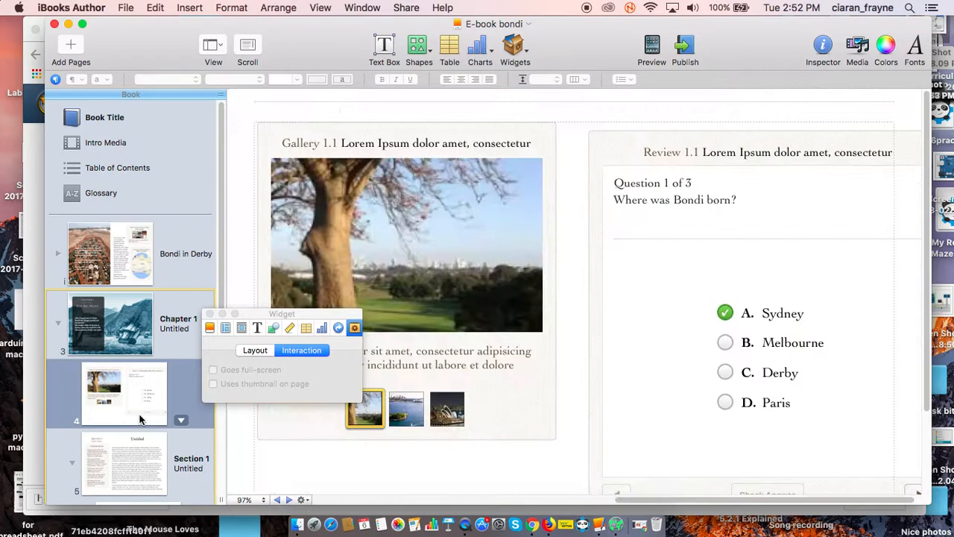
pyautogui.scroll(-3, 140, 419)
pyautogui.click(130, 435)
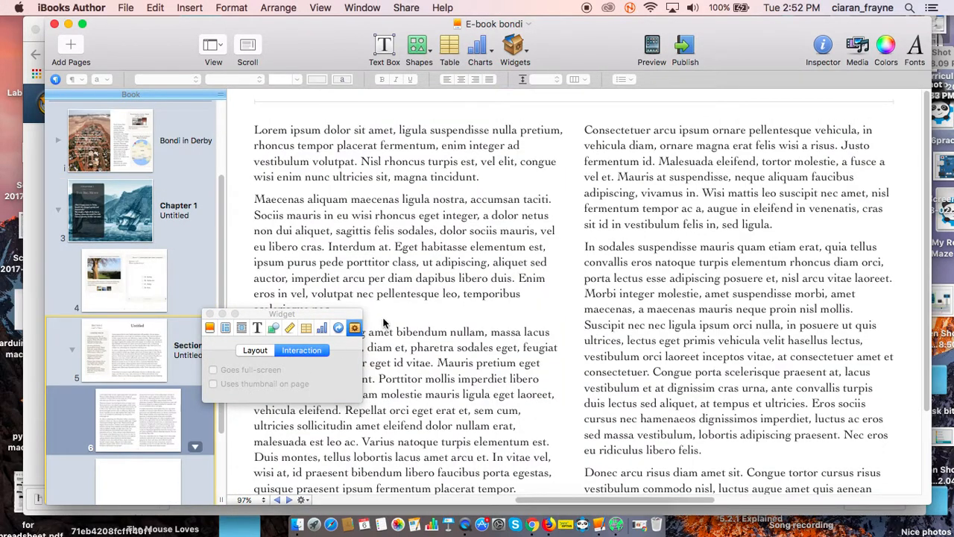
# - Insert a 3D widget on page 6 and place it at the top of the second text column
pyautogui.click(610, 210)
pyautogui.press('super+a')
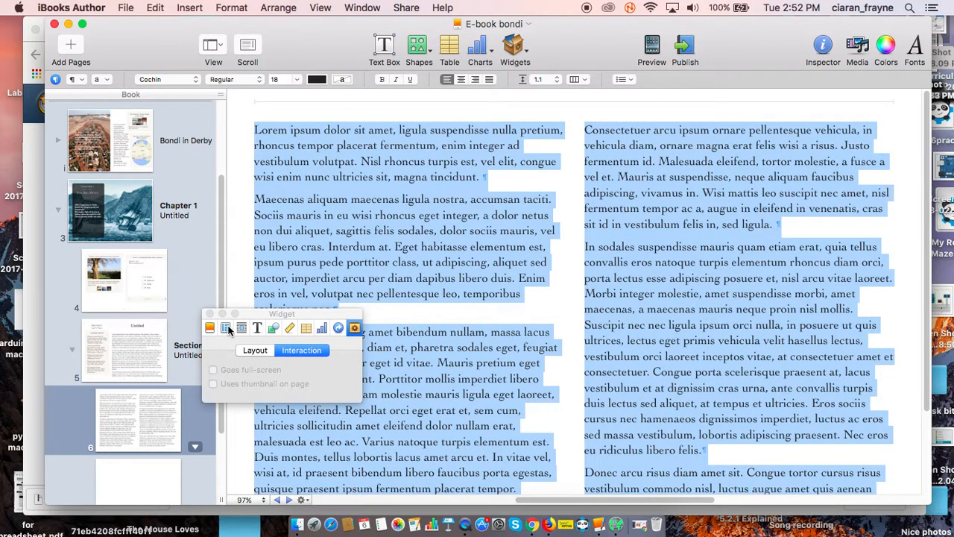
pyautogui.click(516, 49)
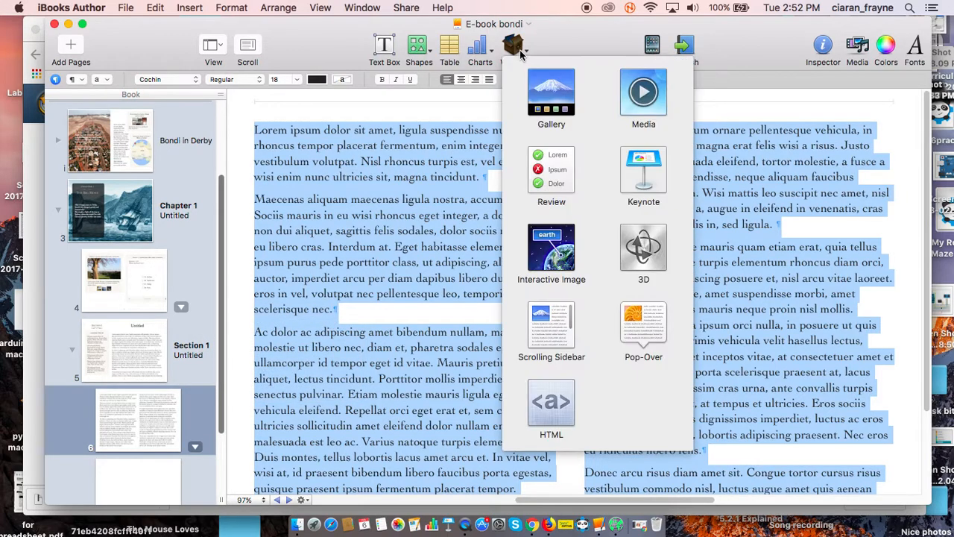
pyautogui.click(647, 258)
pyautogui.moveTo(647, 258); pyautogui.dragTo(759, 130)
# - Load Medieval_building.DAE from the dae folder in Downloads as the 3D widget's model file
pyautogui.moveTo(328, 314); pyautogui.dragTo(443, 152)
pyautogui.click(437, 209)
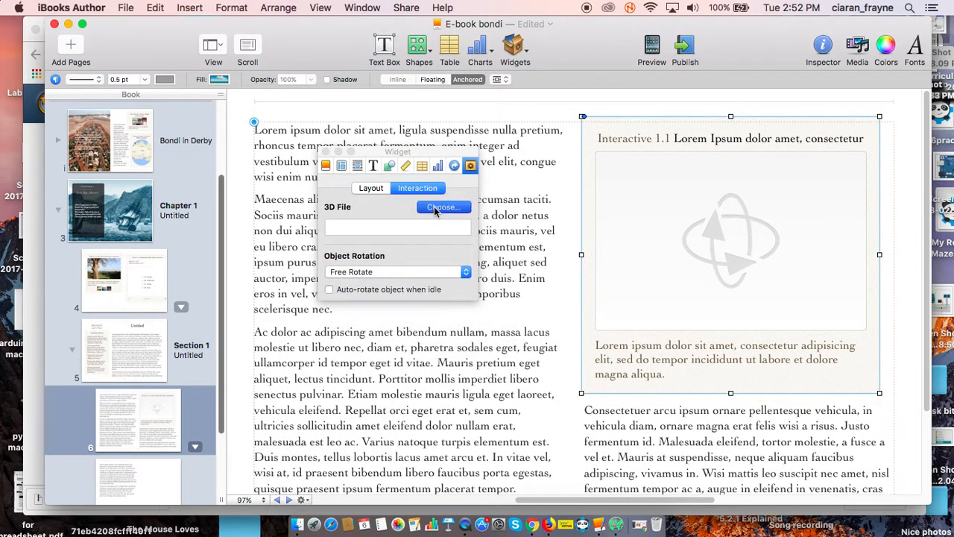
pyautogui.moveTo(383, 155); pyautogui.dragTo(345, 369)
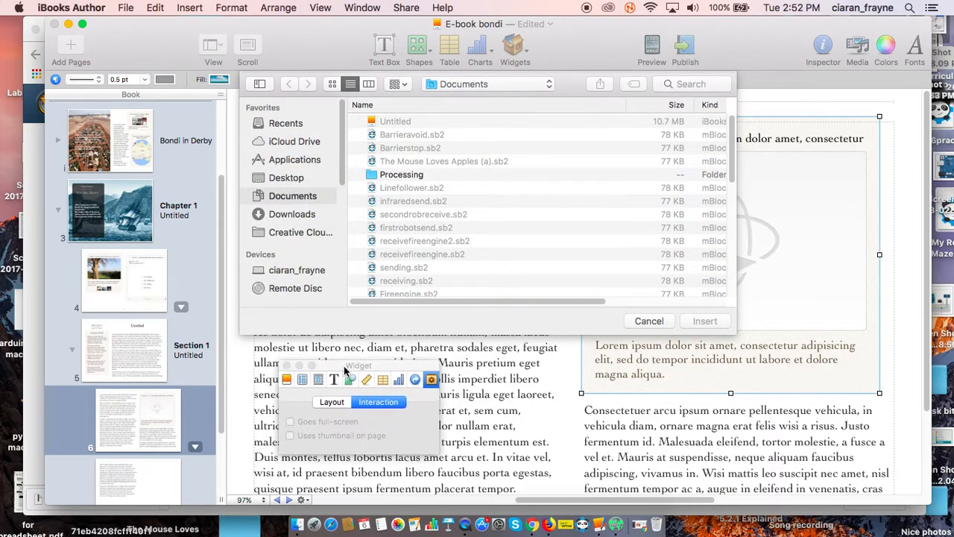
pyautogui.click(292, 215)
pyautogui.doubleClick(408, 122)
pyautogui.doubleClick(409, 124)
pyautogui.click(448, 136)
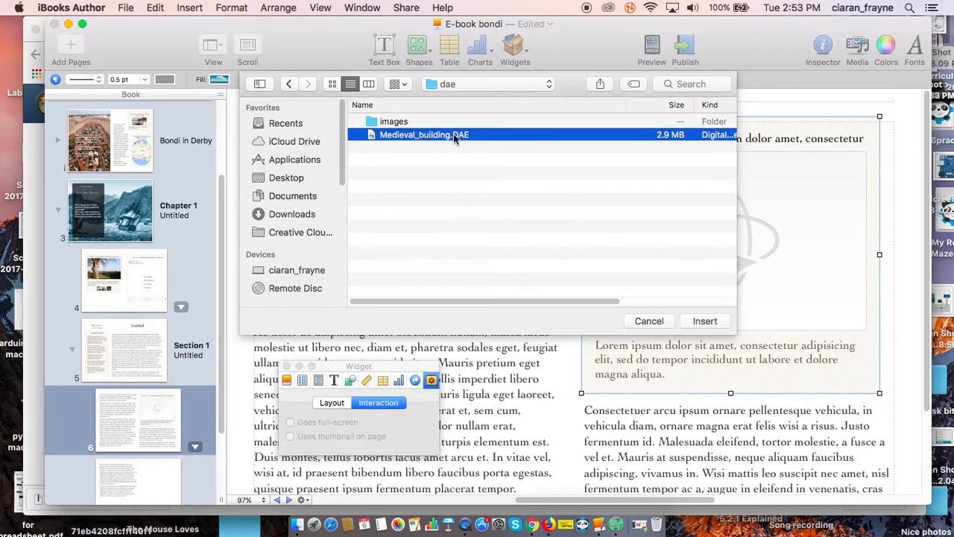
pyautogui.click(705, 321)
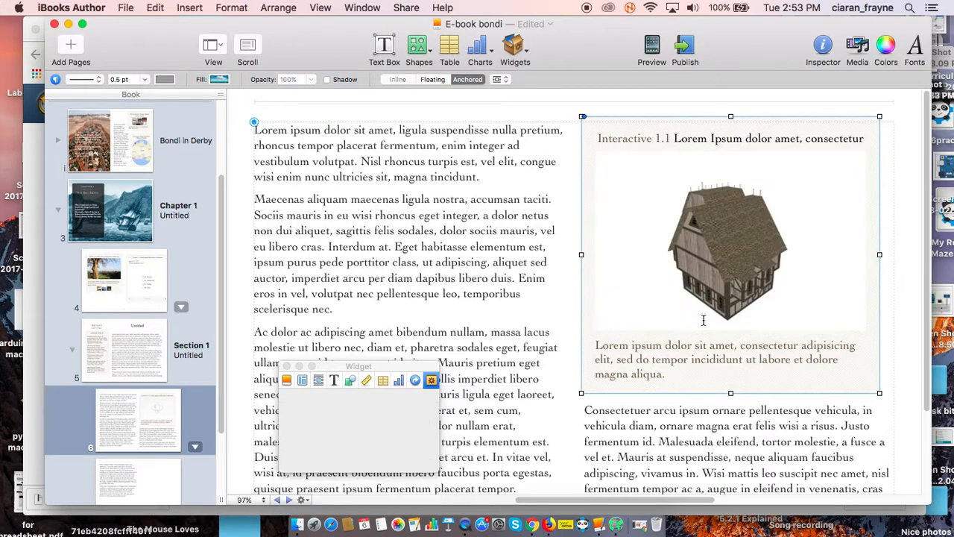
# - Preview Medieval_building.DAE from the widget's file chooser, rotate the model to inspect it, and leave the chooser without inserting anything
pyautogui.click(593, 142)
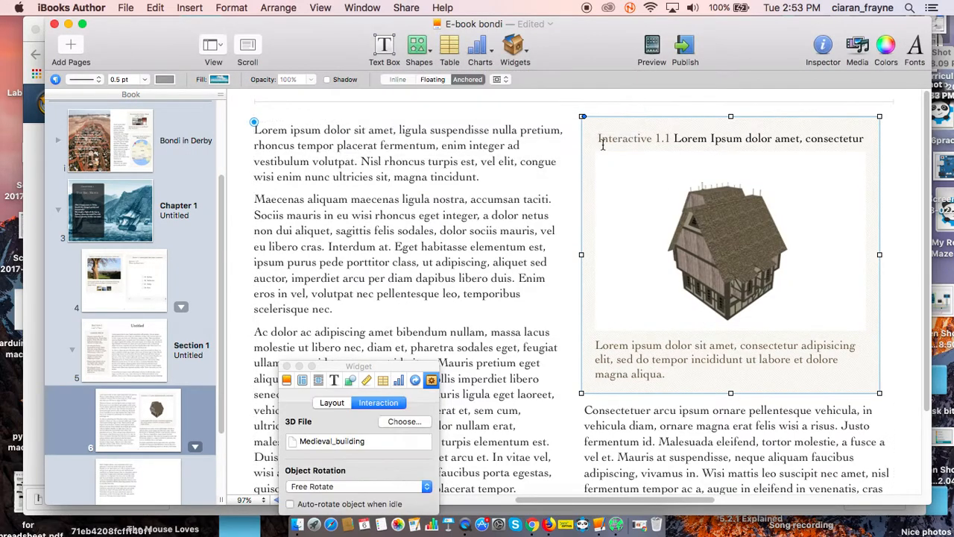
pyautogui.moveTo(403, 412); pyautogui.dragTo(438, 198)
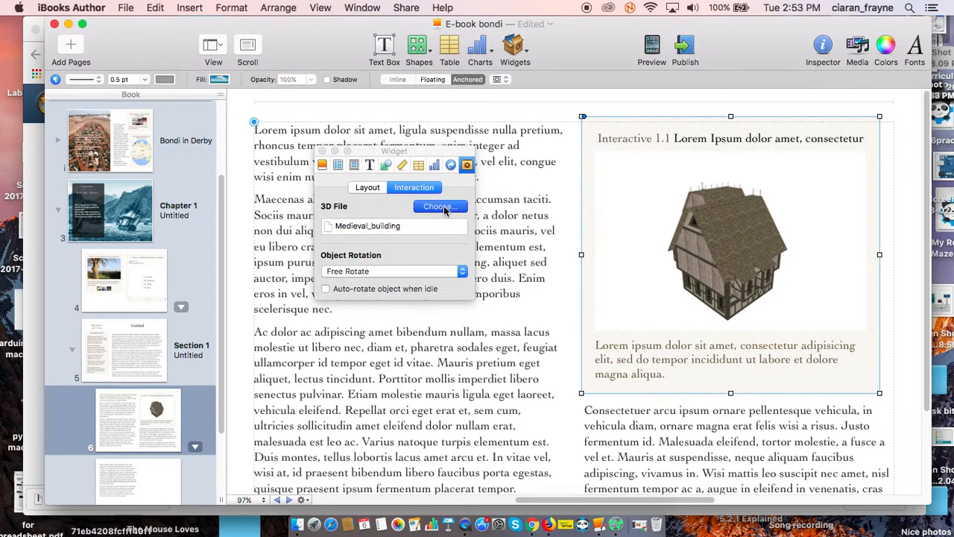
pyautogui.click(443, 208)
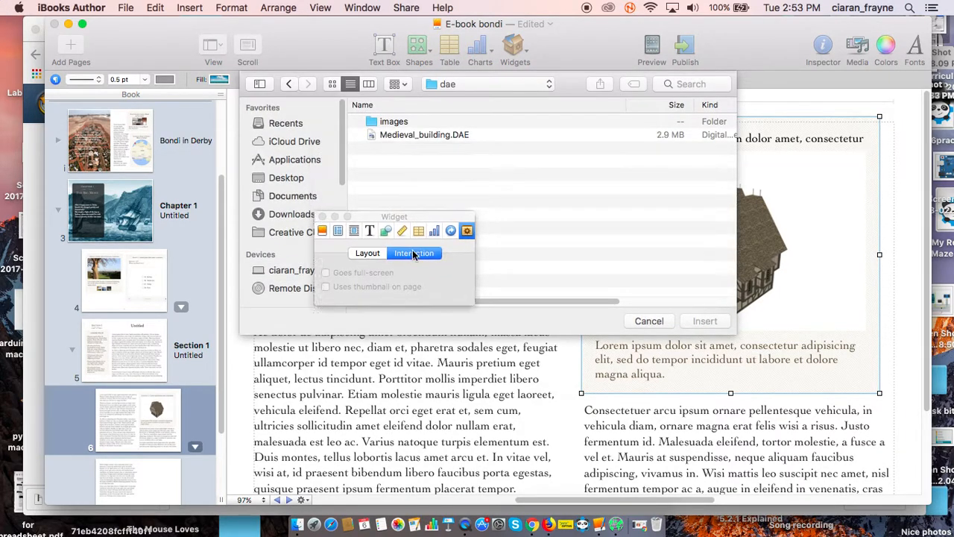
pyautogui.click(430, 135)
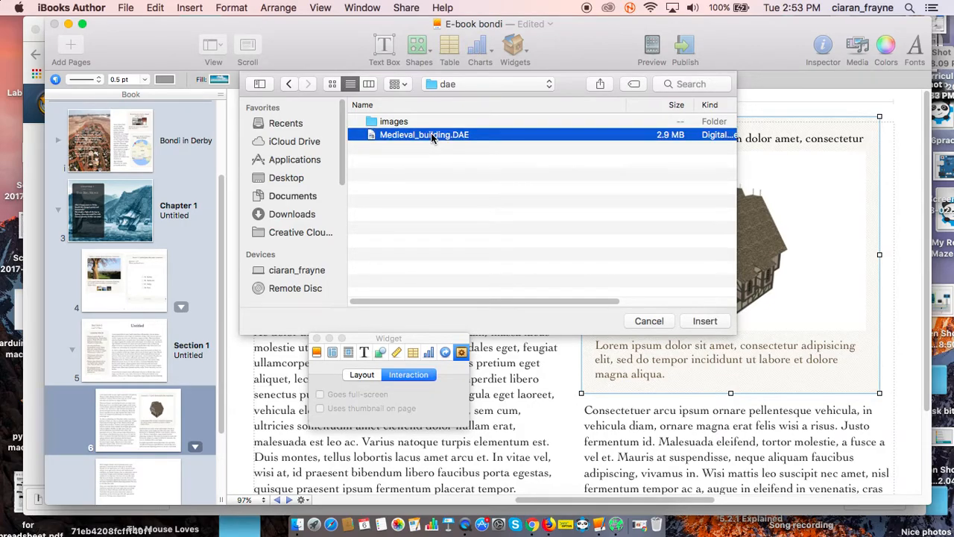
pyautogui.press('space')
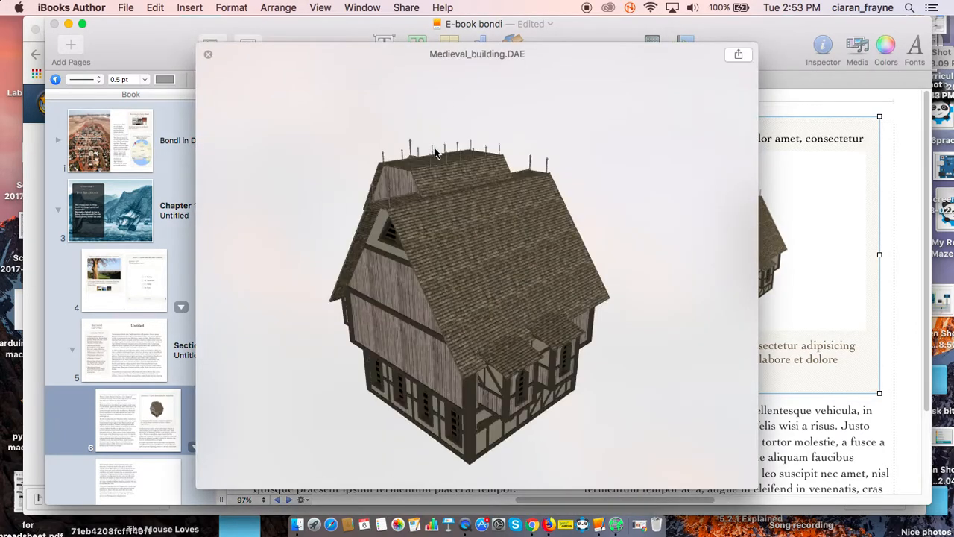
pyautogui.moveTo(412, 378); pyautogui.dragTo(535, 348)
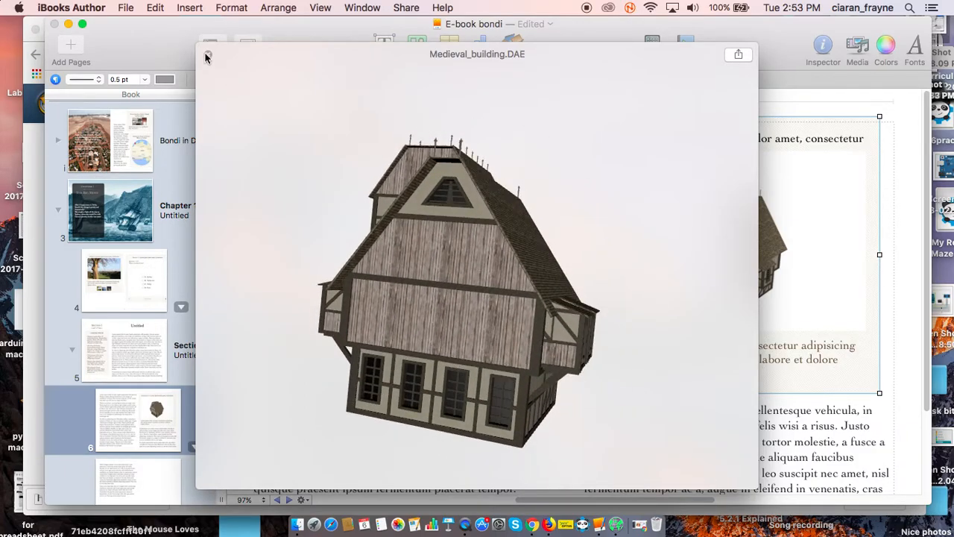
pyautogui.click(208, 55)
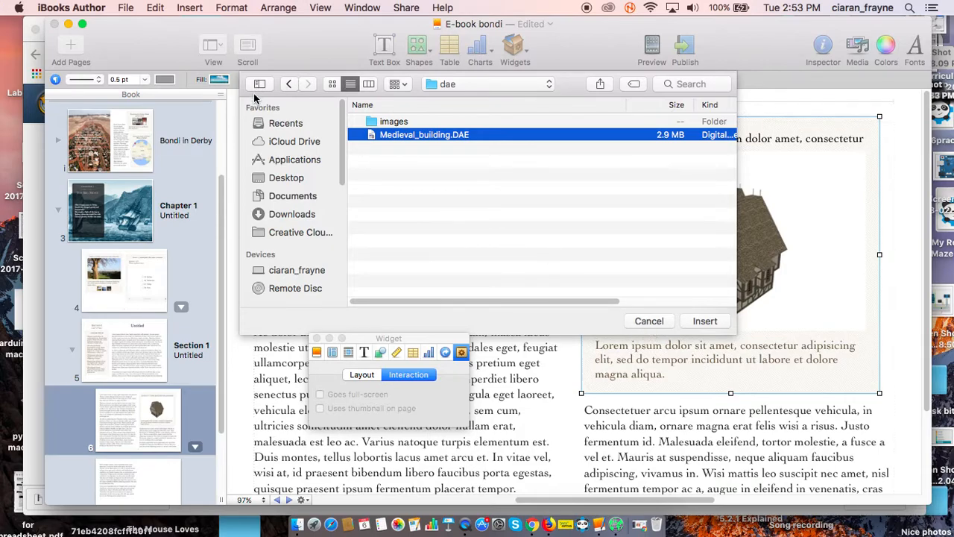
pyautogui.click(645, 322)
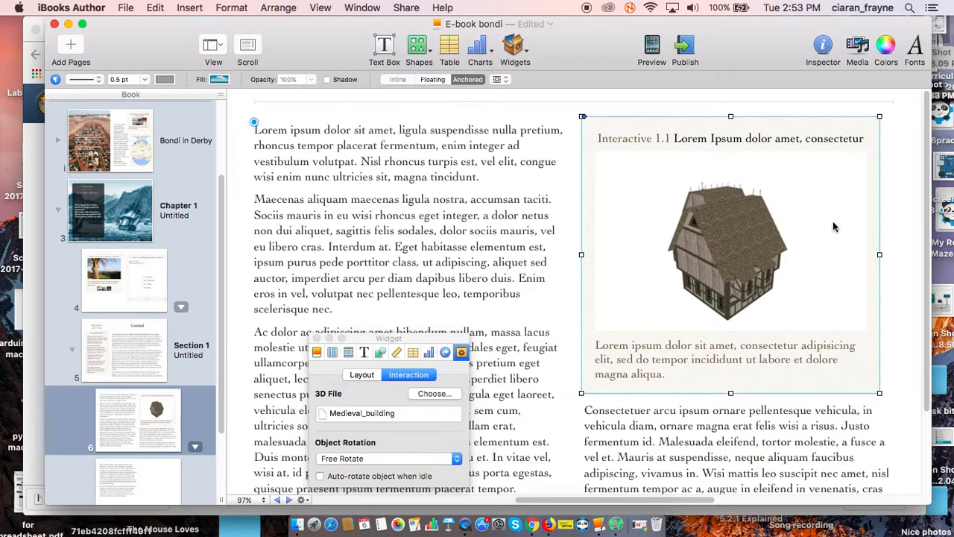
# - Replace the placeholder title of the 3D widget with "Medieval Home"
pyautogui.press('super+a')
pyautogui.tripleClick(781, 132)
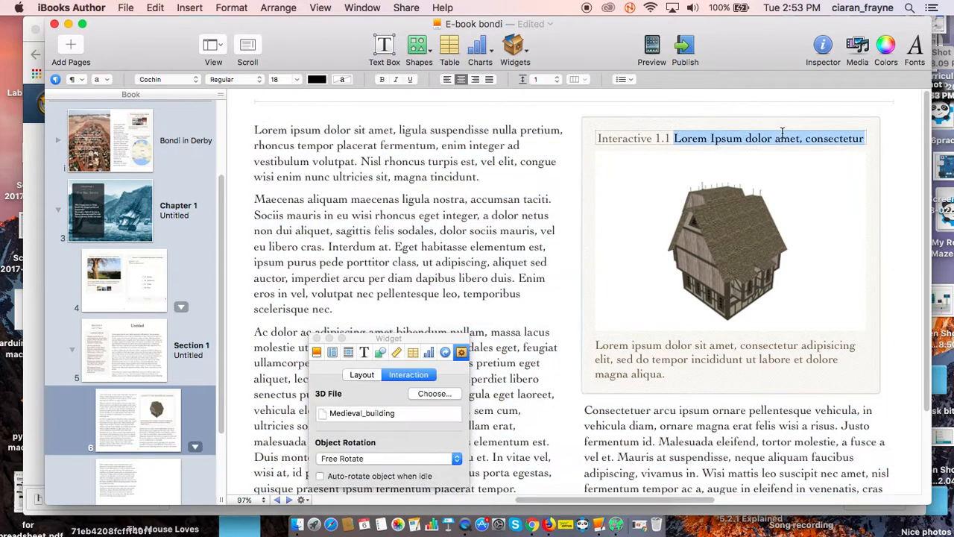
pyautogui.press('BackSpace')
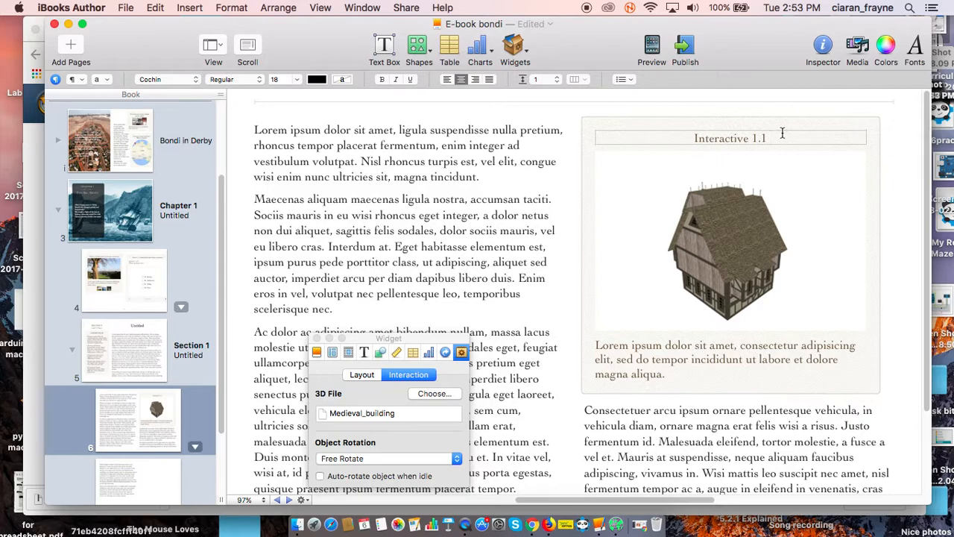
pyautogui.write('Mediev')
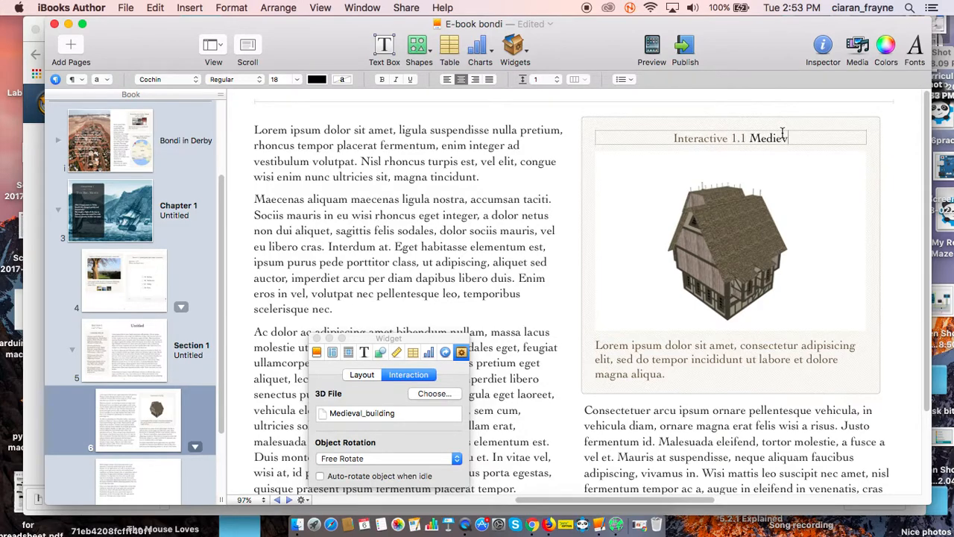
pyautogui.write('al Home')
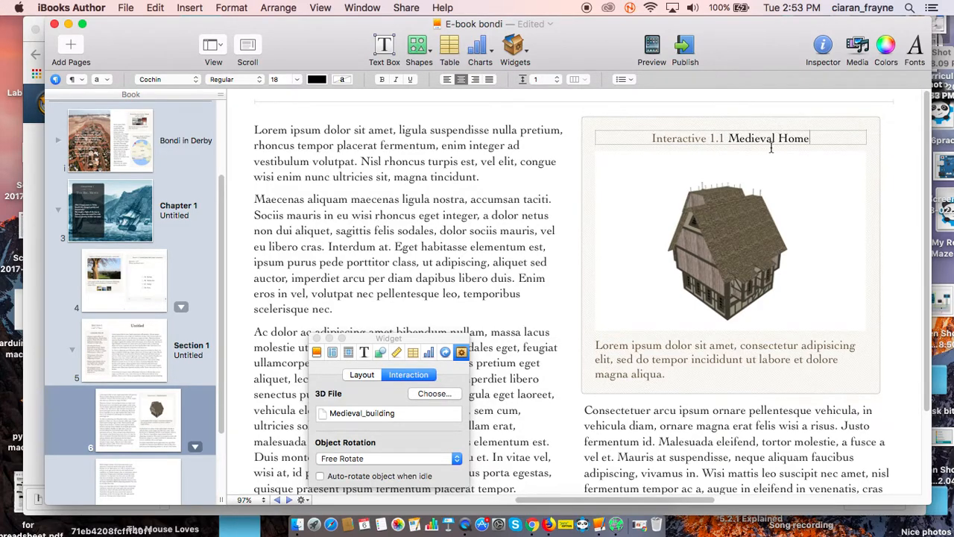
# - Replace the placeholder caption below the 3D model with "This is a traditional Medieval Home"
pyautogui.click(689, 358)
pyautogui.press('BackSpace')
pyautogui.write('this')
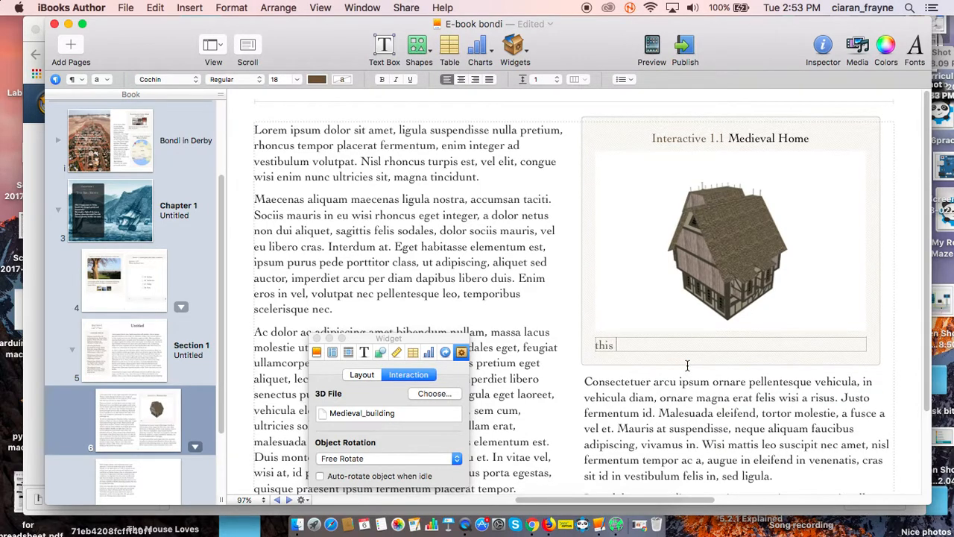
pyautogui.press('BackSpace')
pyautogui.press('BackSpace')
pyautogui.press('BackSpace')
pyautogui.press('BackSpace')
pyautogui.press('BackSpace')
pyautogui.write('This is a tradit')
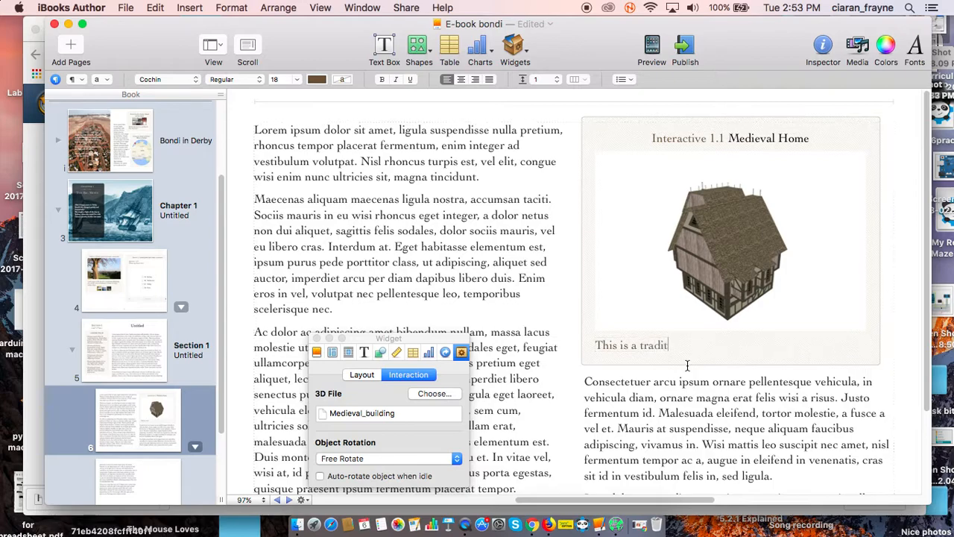
pyautogui.write('ional Medie')
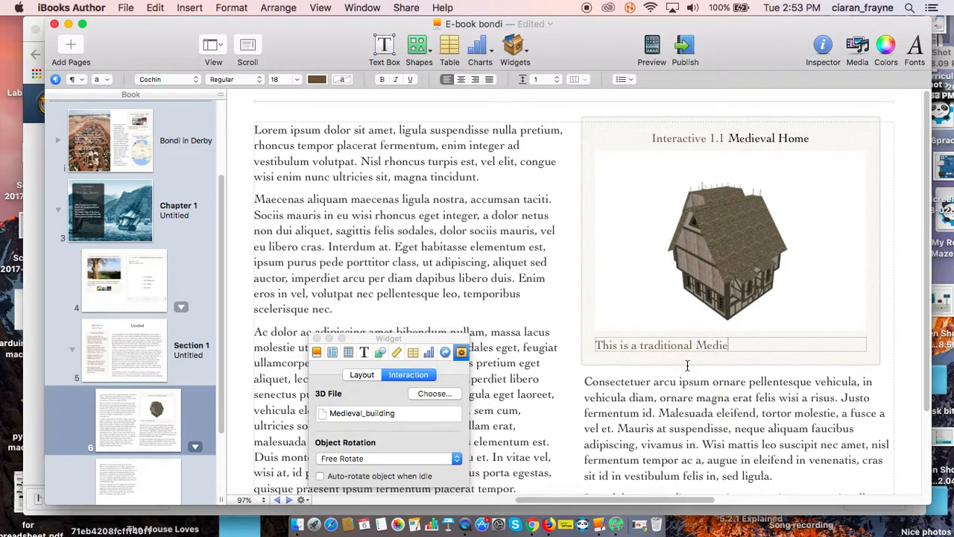
pyautogui.write('val Home')
# - Preview the book in iBooks and rotate the Medieval Home model on page 6 to test its interaction
pyautogui.click(680, 418)
pyautogui.press('super+a')
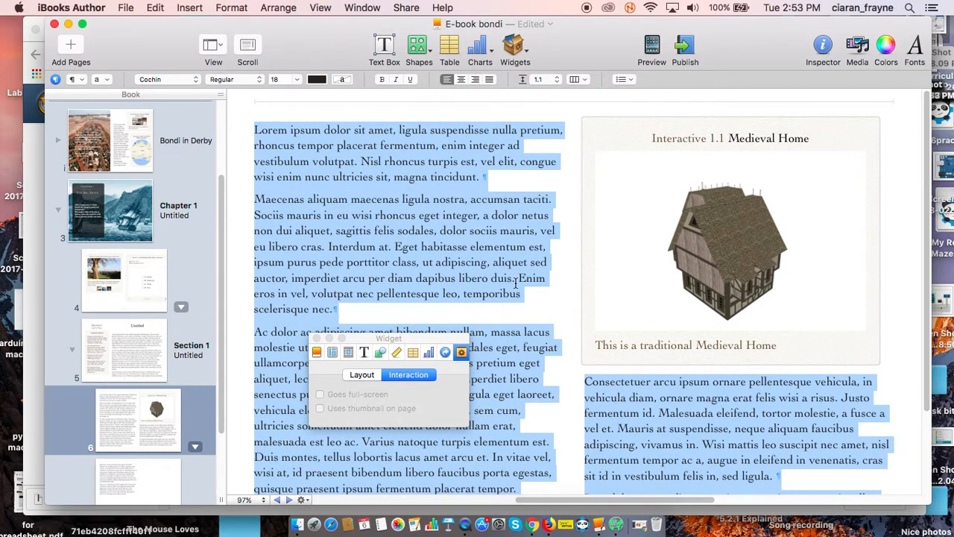
pyautogui.click(652, 48)
pyautogui.click(590, 142)
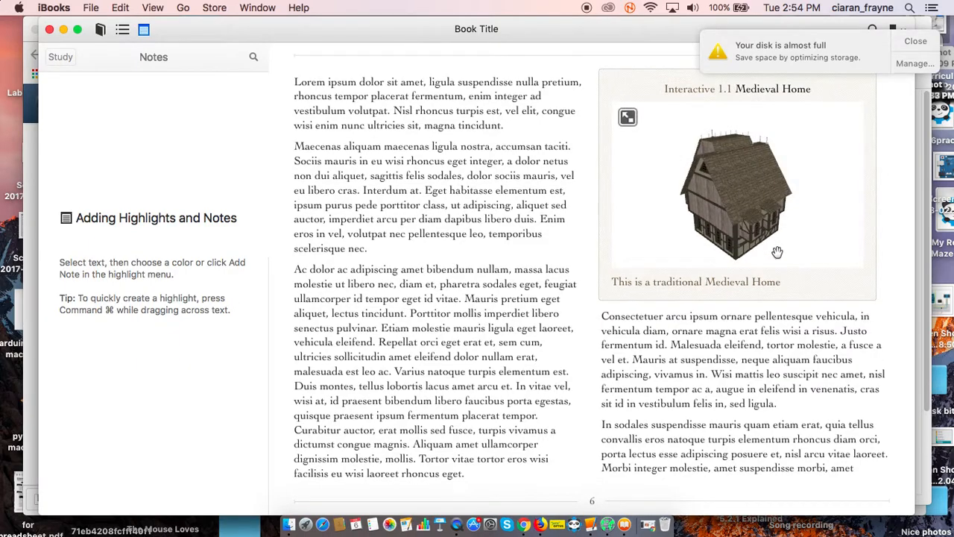
pyautogui.moveTo(753, 231)
pyautogui.mouseDown()
pyautogui.moveTo(662, 205)
pyautogui.moveTo(783, 214)
pyautogui.moveTo(812, 134)
pyautogui.moveTo(792, 243)
pyautogui.moveTo(751, 234)
pyautogui.moveTo(745, 220)
pyautogui.mouseUp()
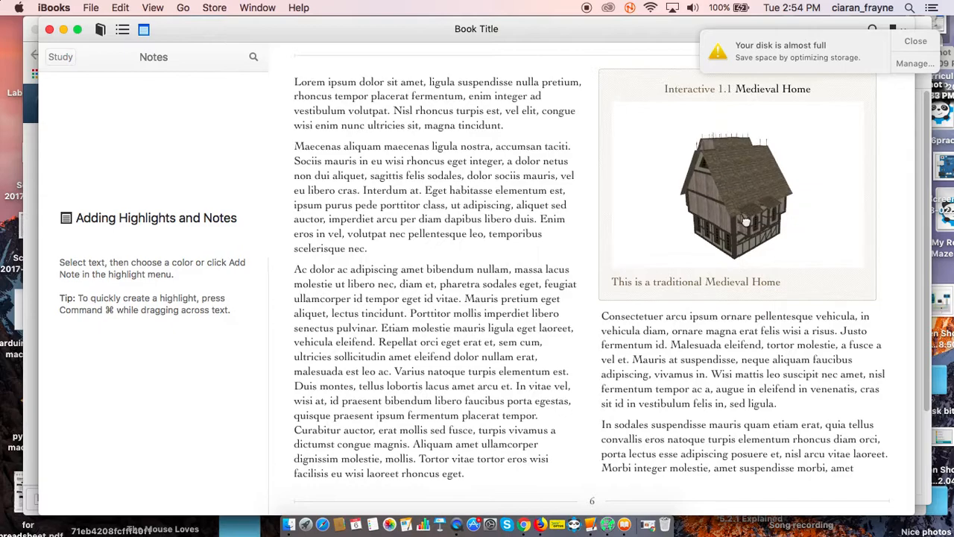